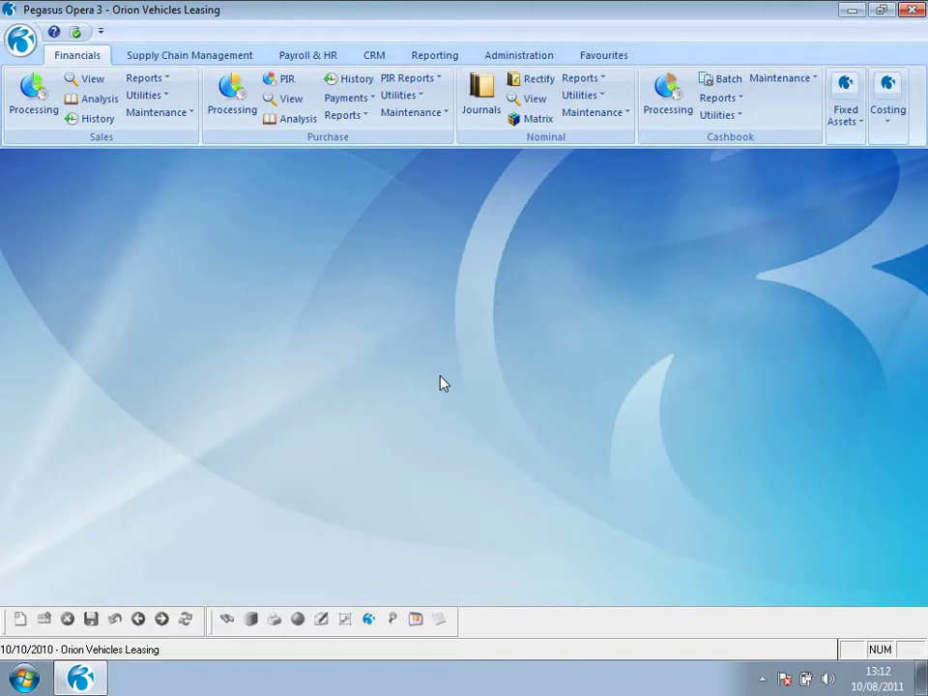
- Check the Keep Transactions setting in the Sales Ledger options, leaving the options without saving
{"action": "left_click", "coordinate": [162, 96]}
{"action": "left_click", "coordinate": [163, 116]}
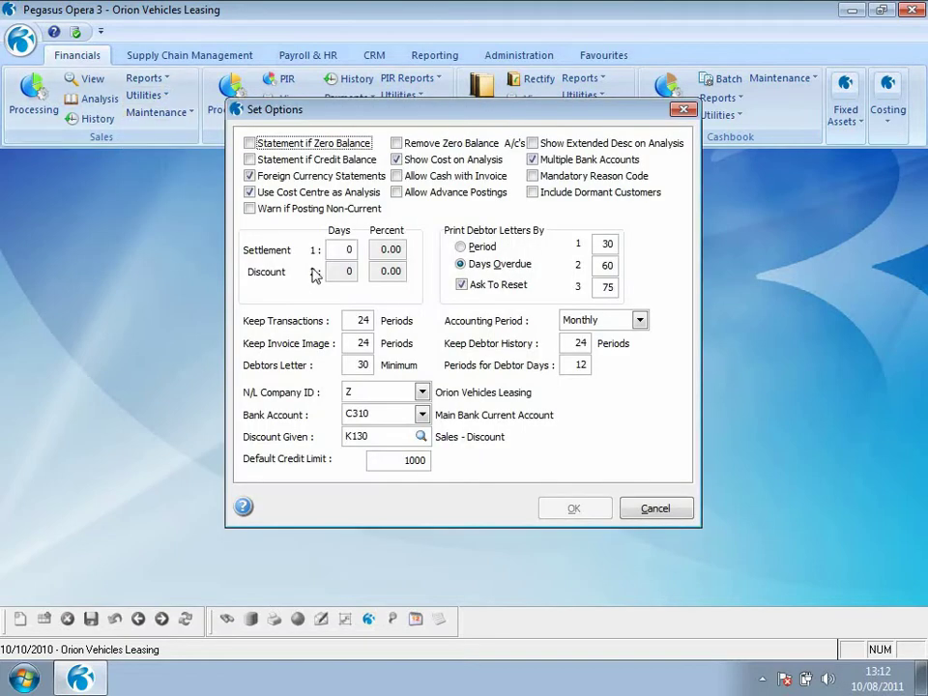
{"action": "double_click", "coordinate": [366, 321]}
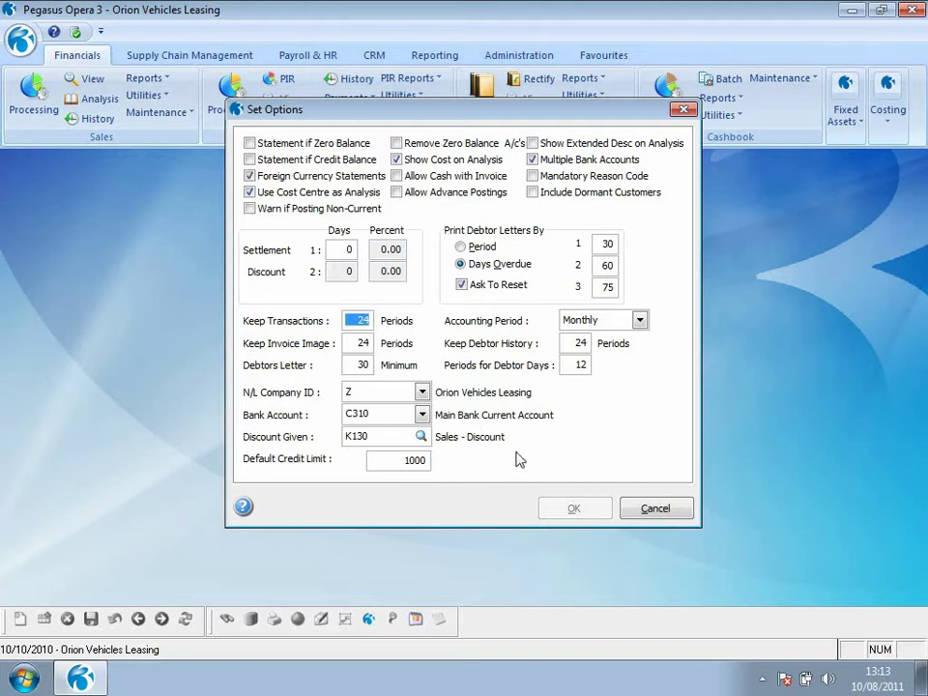
{"action": "left_click", "coordinate": [636, 509]}
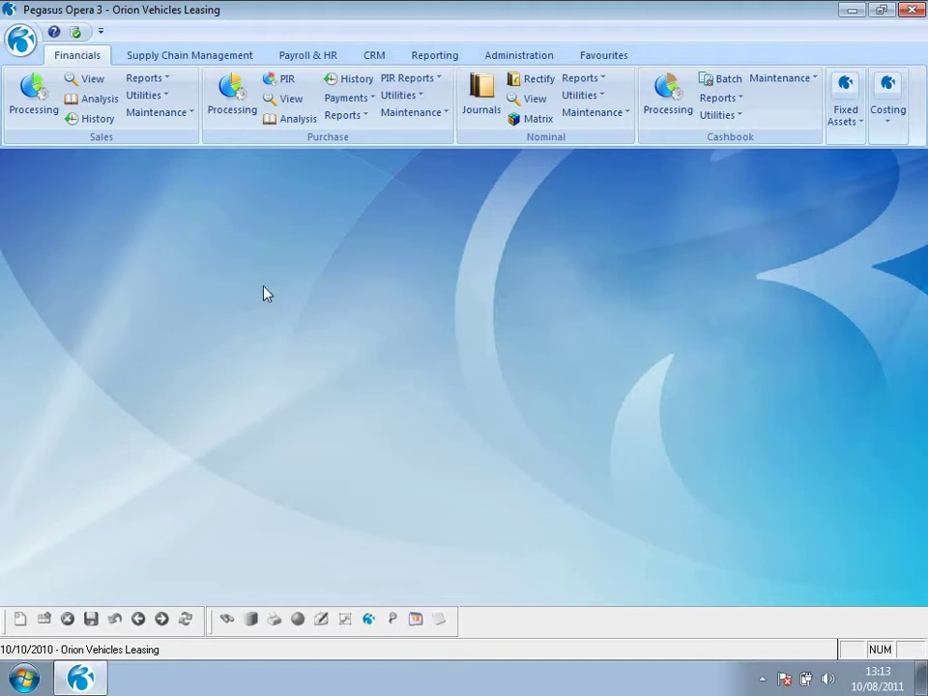
- Publish the sales Debtors Report to screen with Show Transactions enabled, and move its restored preview window aside
{"action": "left_click", "coordinate": [161, 80]}
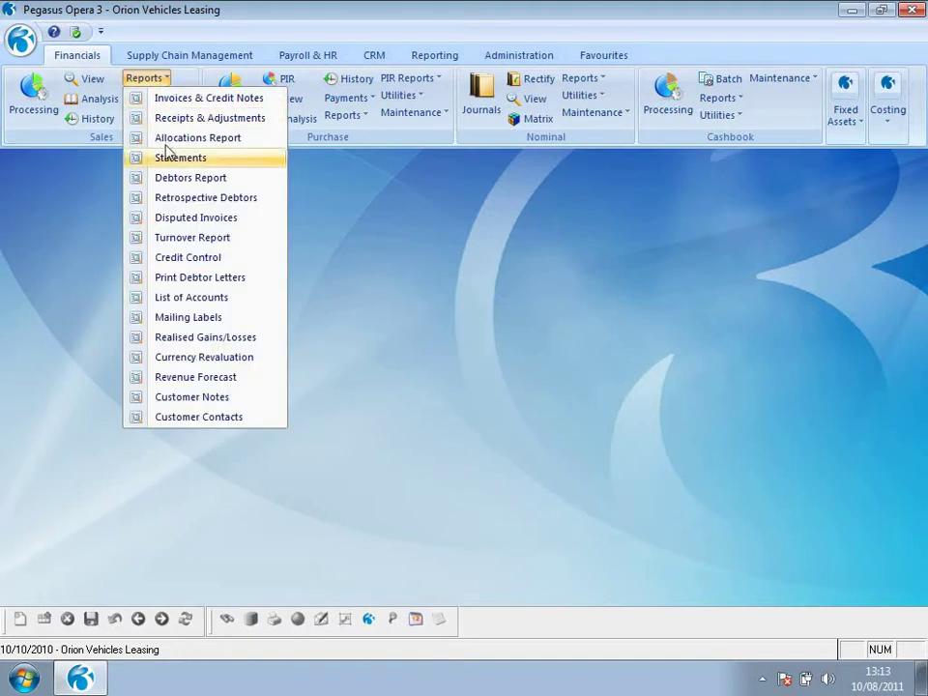
{"action": "left_click", "coordinate": [169, 181]}
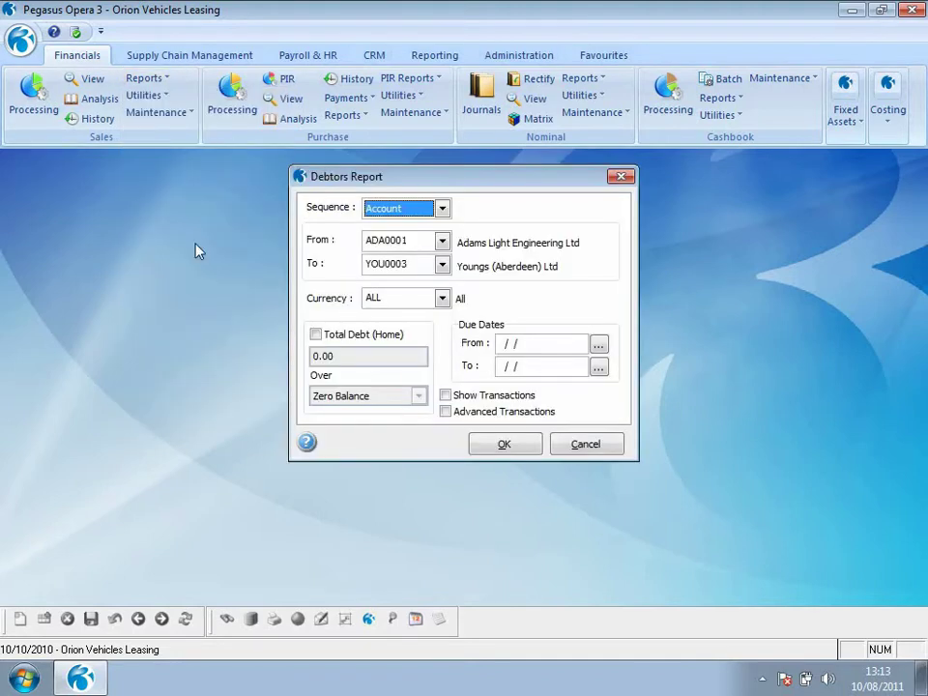
{"action": "left_click", "coordinate": [446, 396]}
{"action": "left_click", "coordinate": [483, 441]}
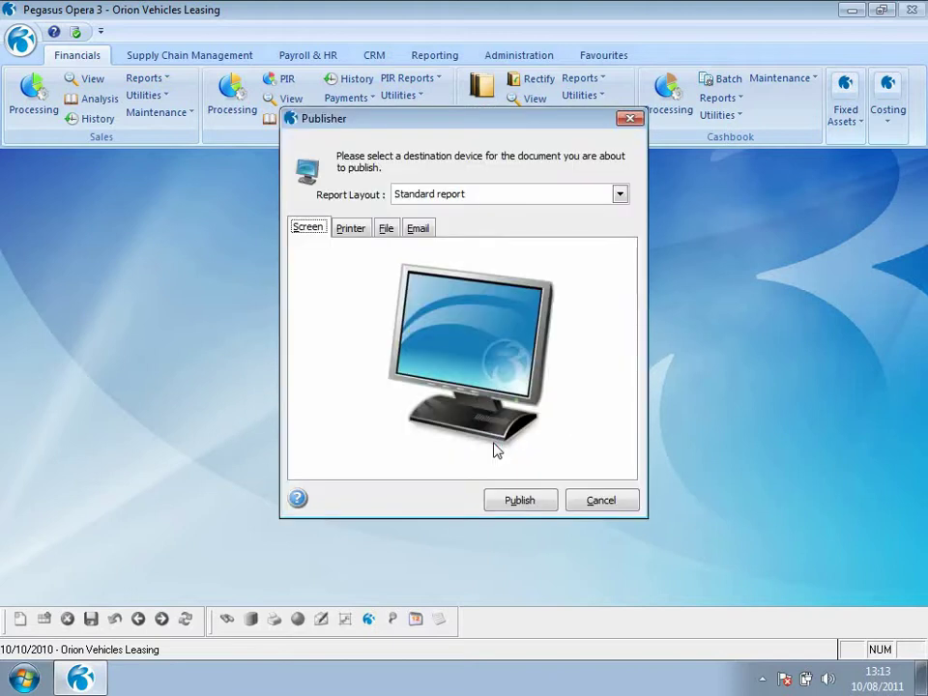
{"action": "left_click", "coordinate": [519, 502]}
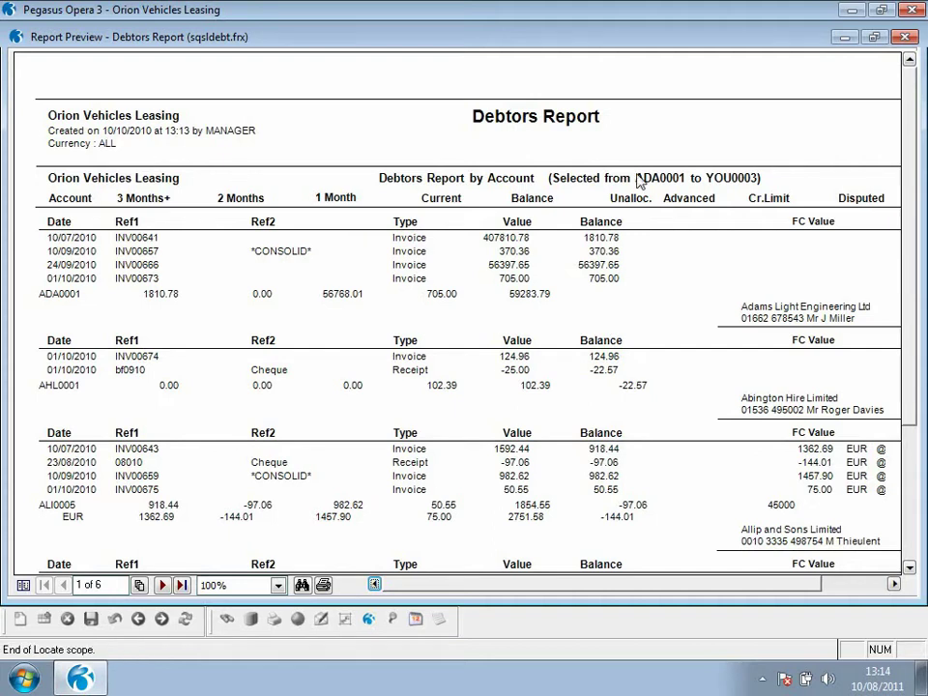
{"action": "left_click", "coordinate": [874, 38]}
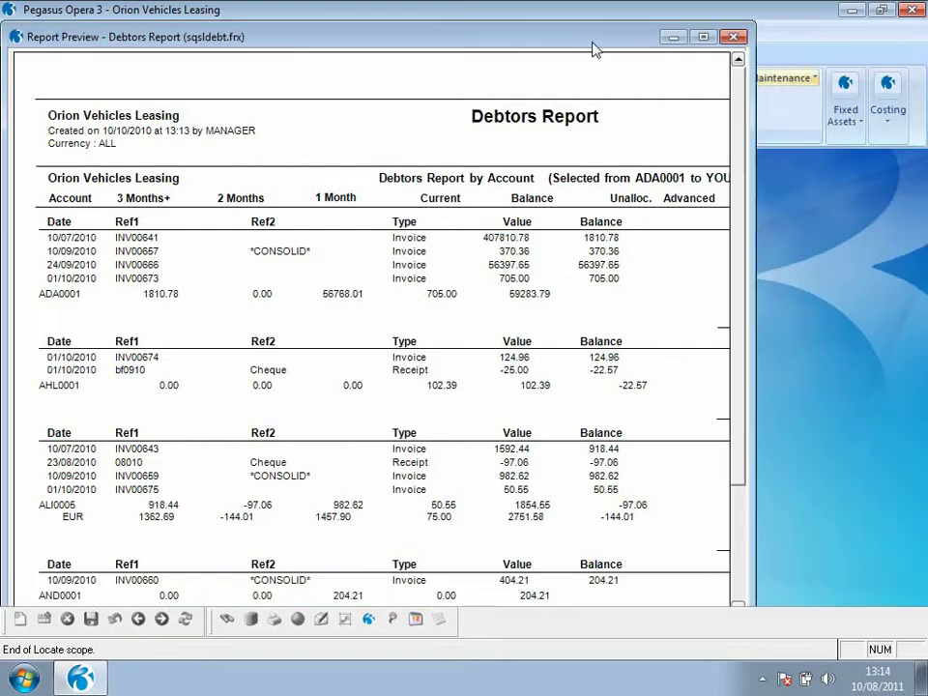
{"action": "left_click_drag", "start_coordinate": [599, 41], "coordinate": [918, 324]}
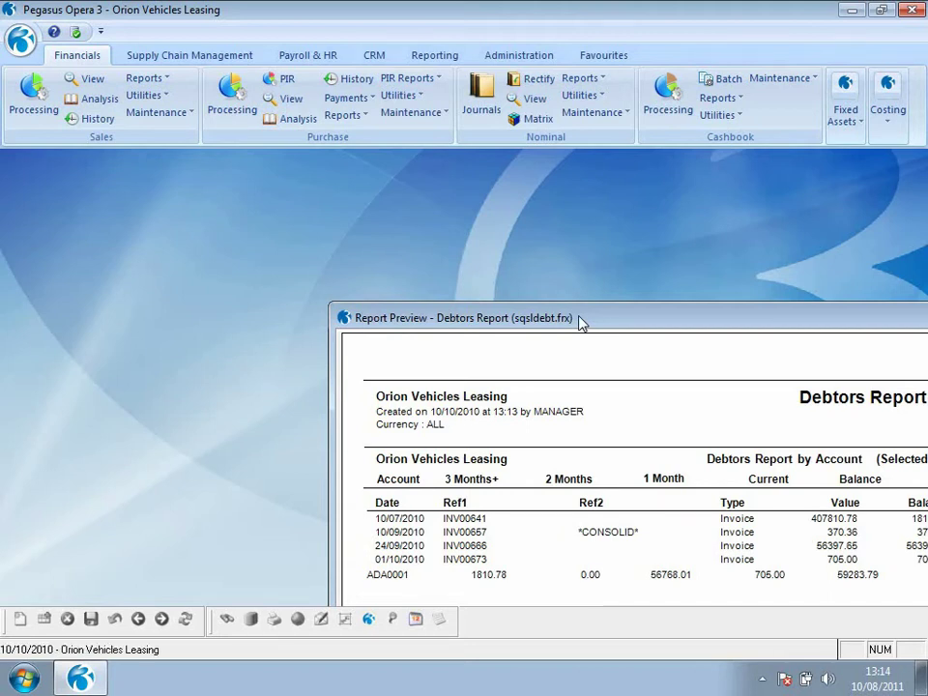
- Publish the sales Retrospective Debtors report to screen as at 31/07/2010 with Show Transactions enabled
{"action": "left_click", "coordinate": [145, 78]}
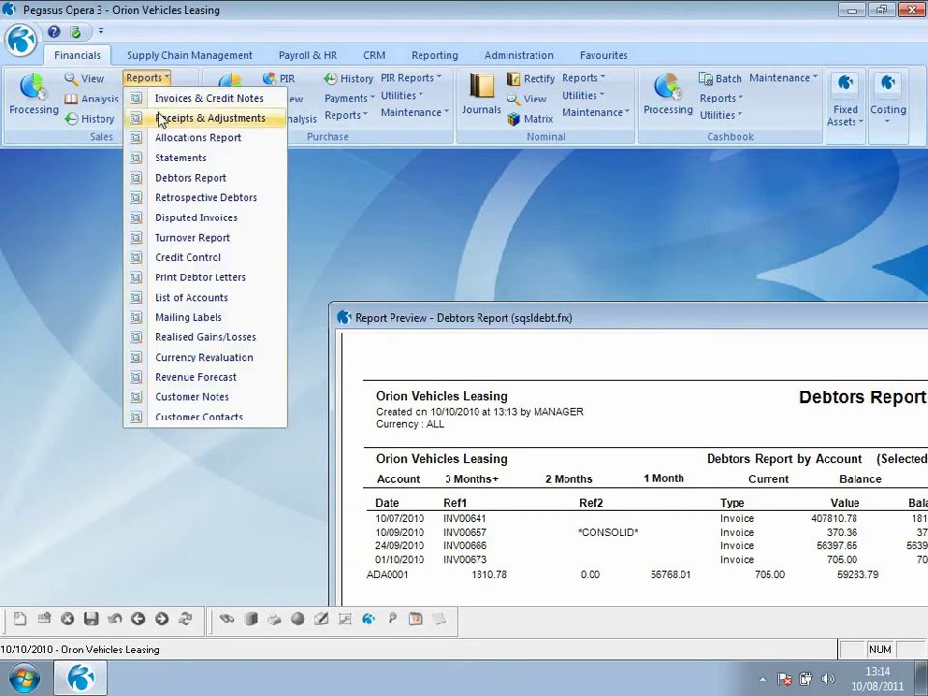
{"action": "left_click", "coordinate": [162, 199]}
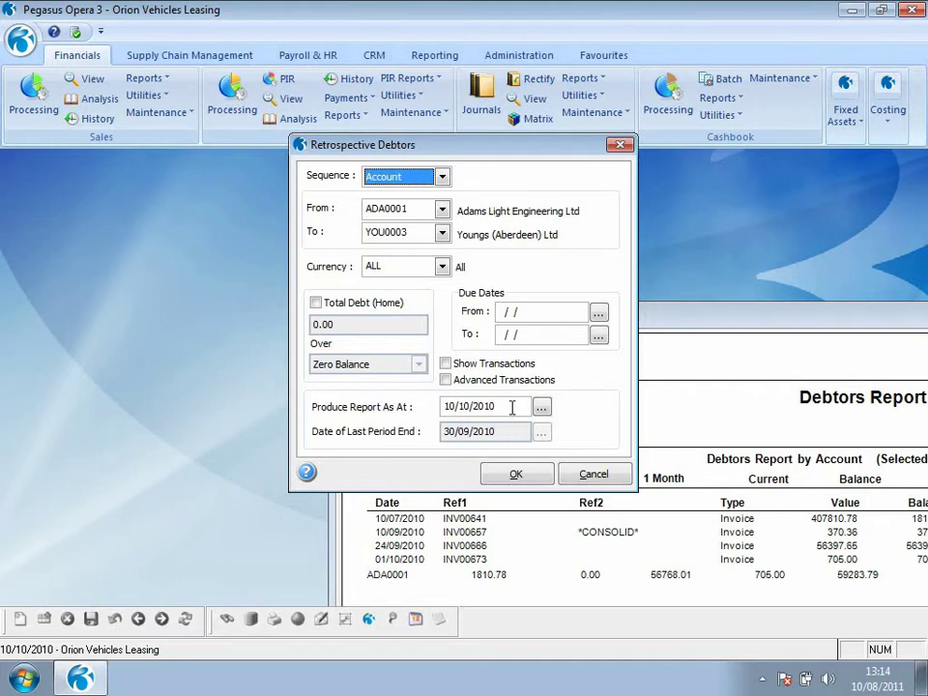
{"action": "left_click_drag", "start_coordinate": [513, 406], "coordinate": [447, 409]}
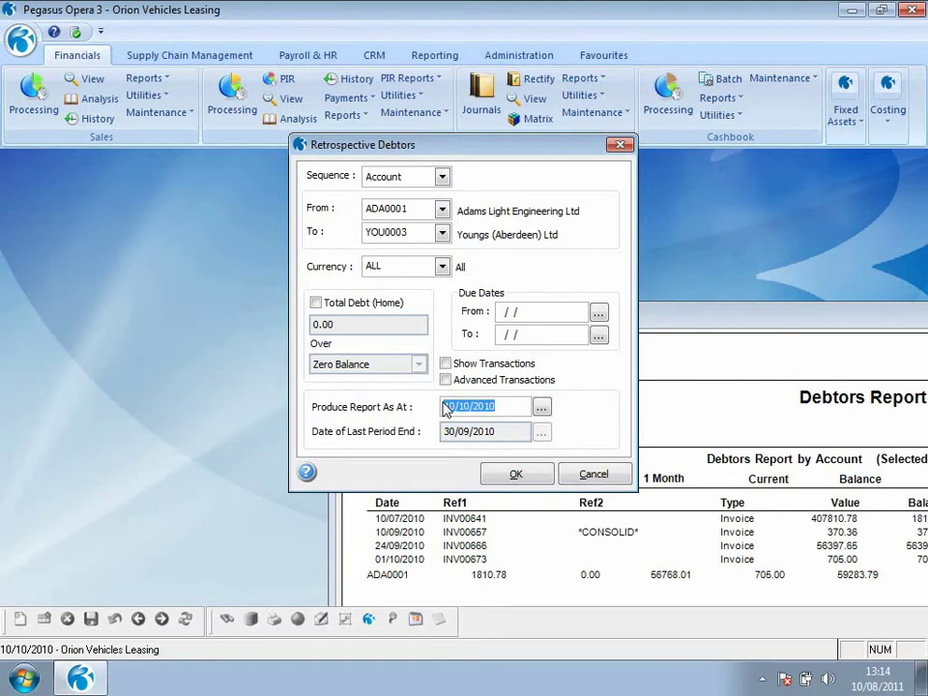
{"action": "type", "text": "31/0"}
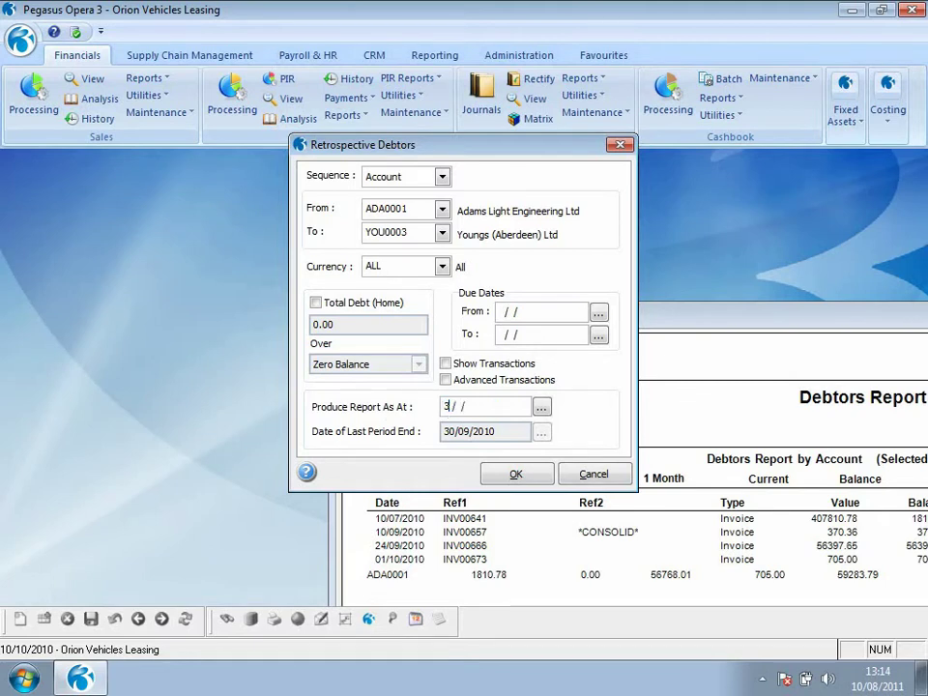
{"action": "type", "text": "7/2"}
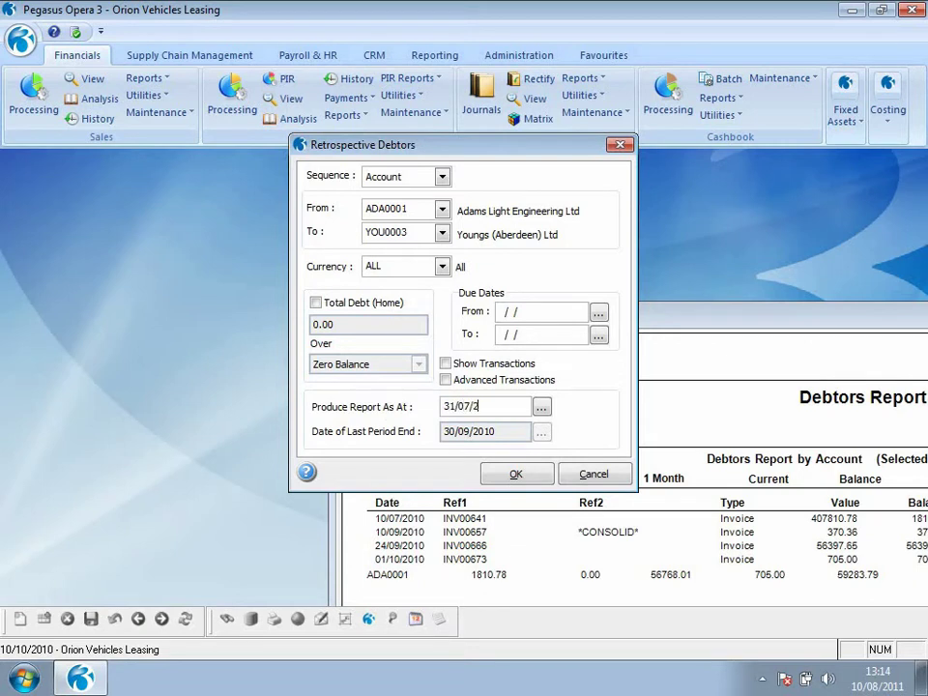
{"action": "type", "text": "010"}
{"action": "left_click", "coordinate": [445, 363]}
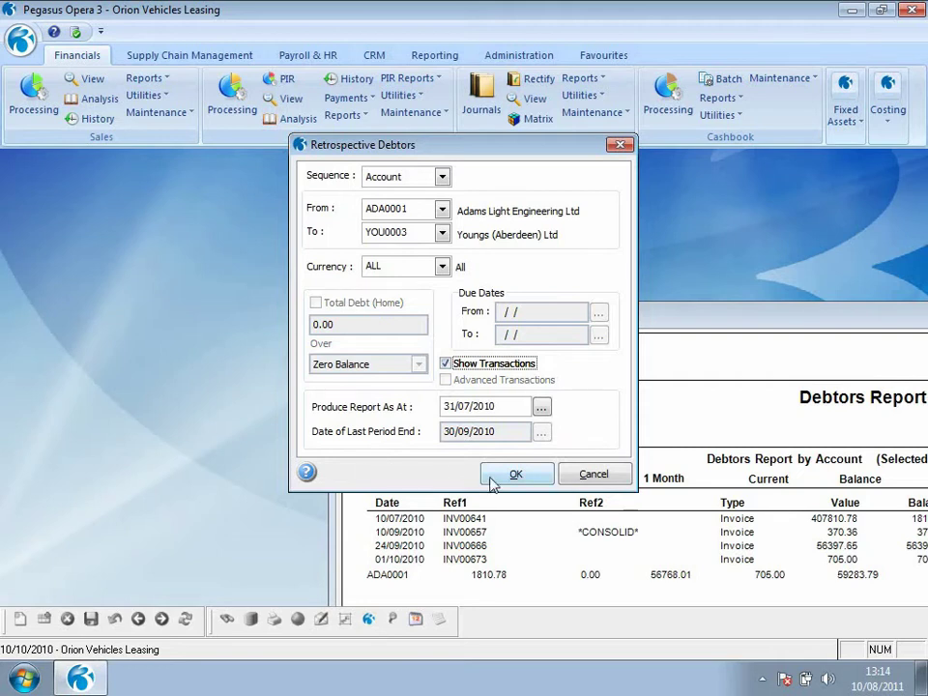
{"action": "left_click", "coordinate": [522, 474]}
{"action": "left_click", "coordinate": [517, 499]}
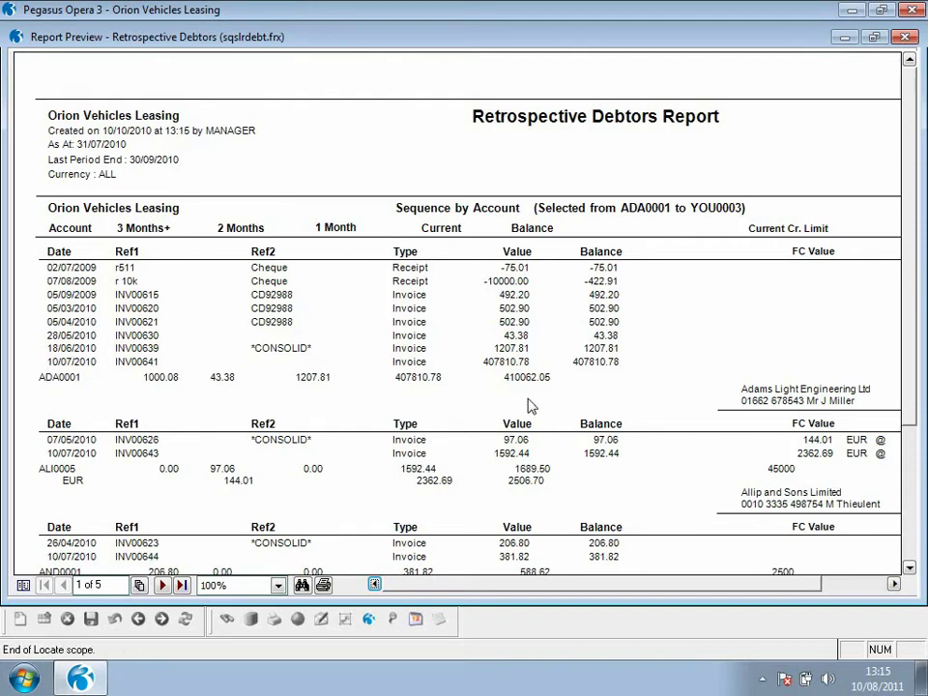
- Compare the Retrospective Debtors preview with the Debtors Report preview in restored windows, and close both
{"action": "left_click", "coordinate": [869, 37]}
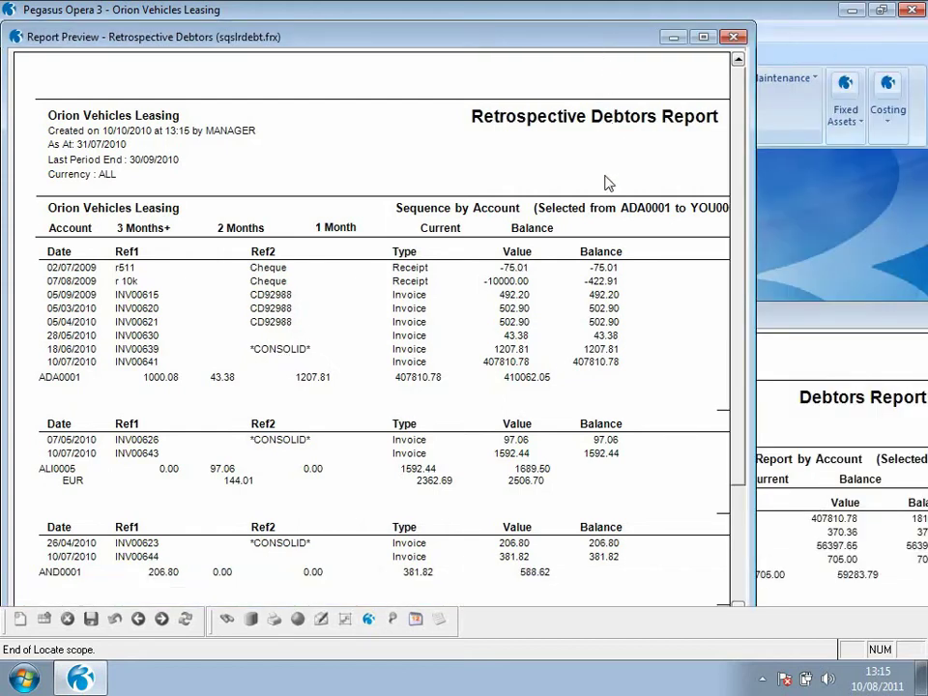
{"action": "left_click", "coordinate": [764, 316]}
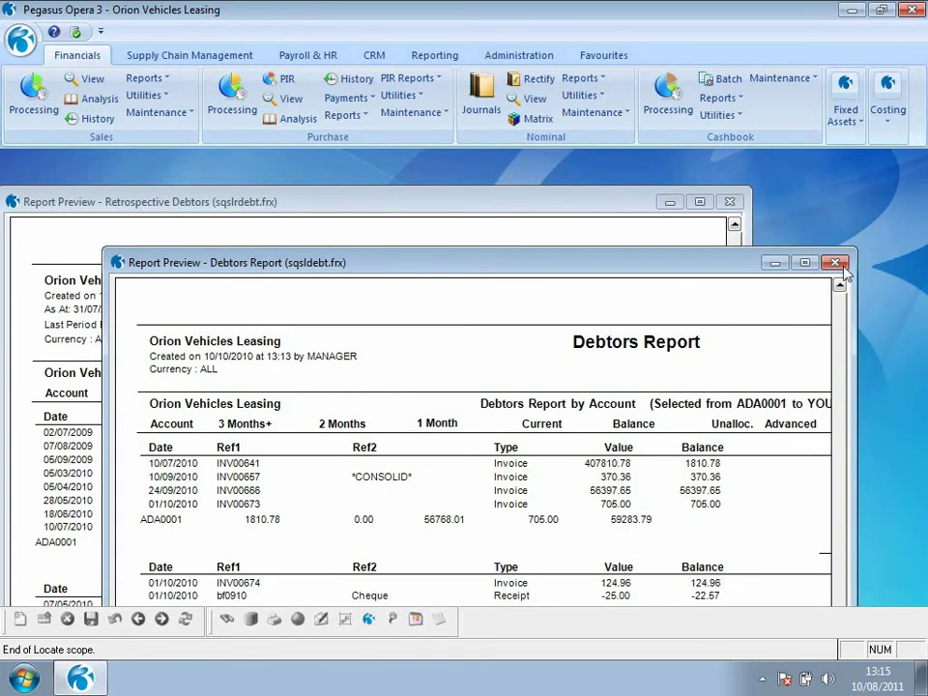
{"action": "left_click", "coordinate": [837, 265]}
{"action": "left_click", "coordinate": [720, 220]}
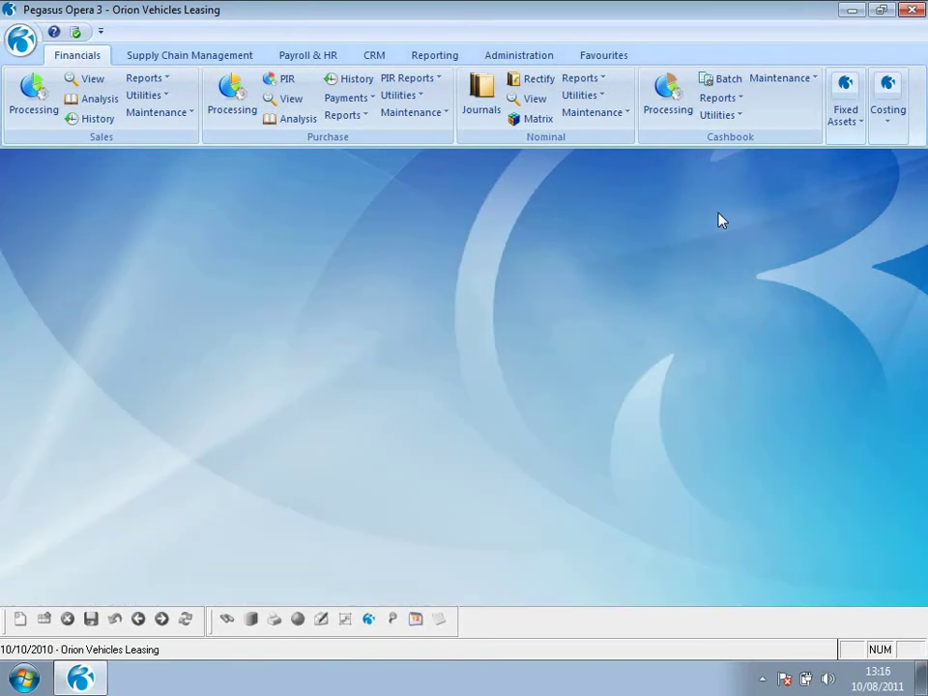
- Set up the purchase Retrospective Creditors report for all currencies as at 31/07/2010 and proceed to publishing
{"action": "left_click", "coordinate": [344, 115]}
{"action": "left_click", "coordinate": [340, 235]}
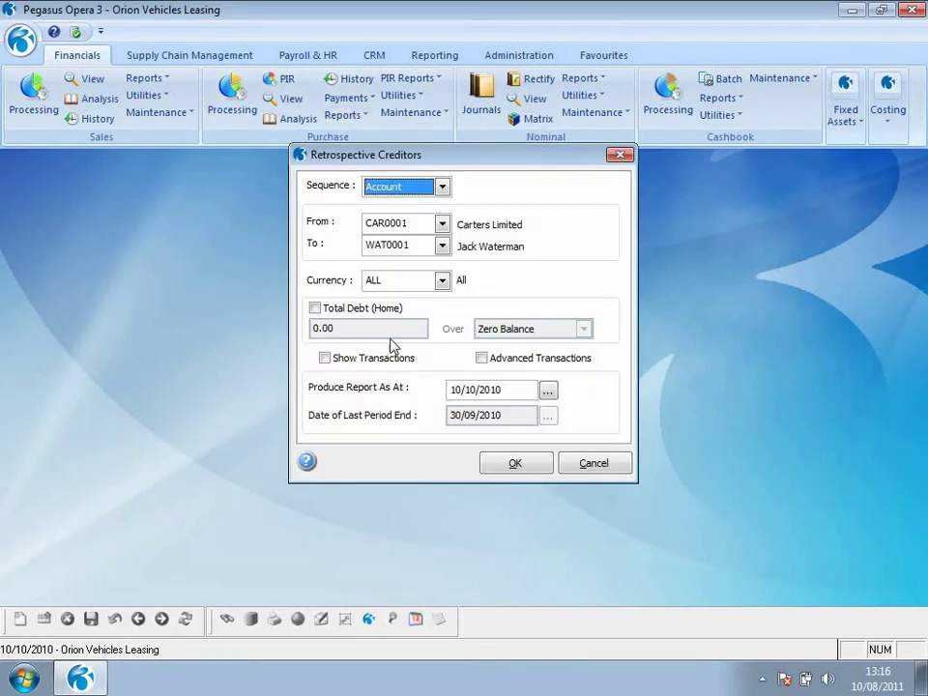
{"action": "left_click", "coordinate": [513, 389]}
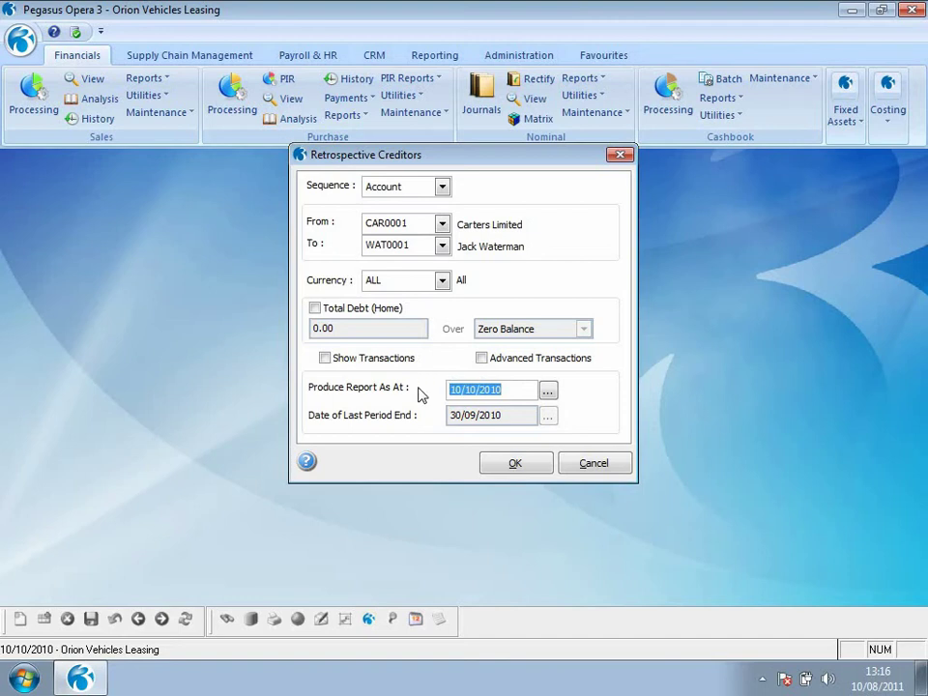
{"action": "type", "text": "31/07/2010"}
{"action": "left_click", "coordinate": [520, 463]}
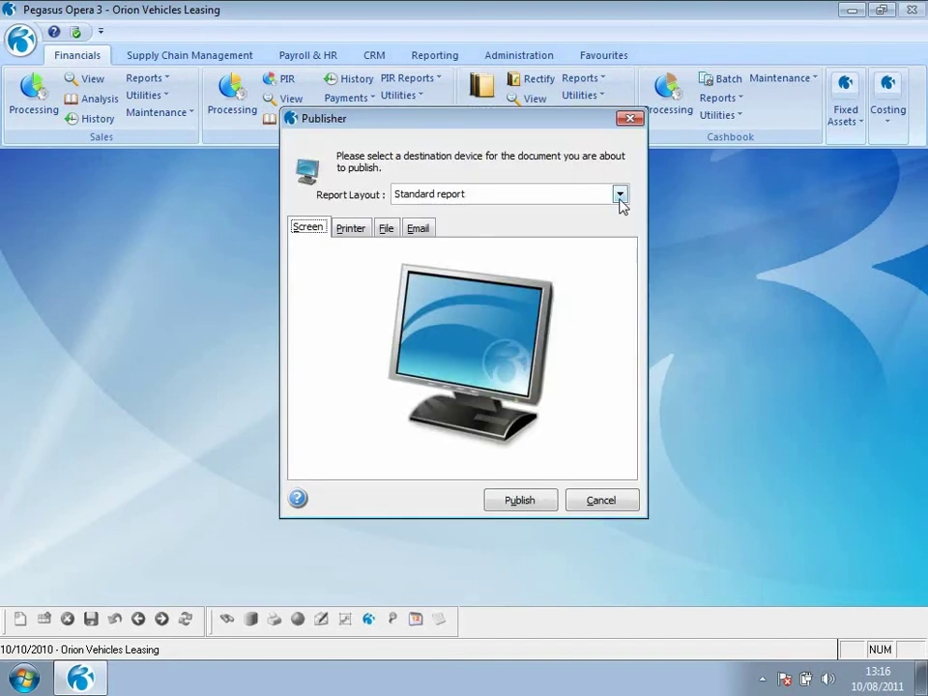
- Publish the creditors report using the Excel Report layout to a file named CREDJULY01
{"action": "left_click", "coordinate": [619, 194]}
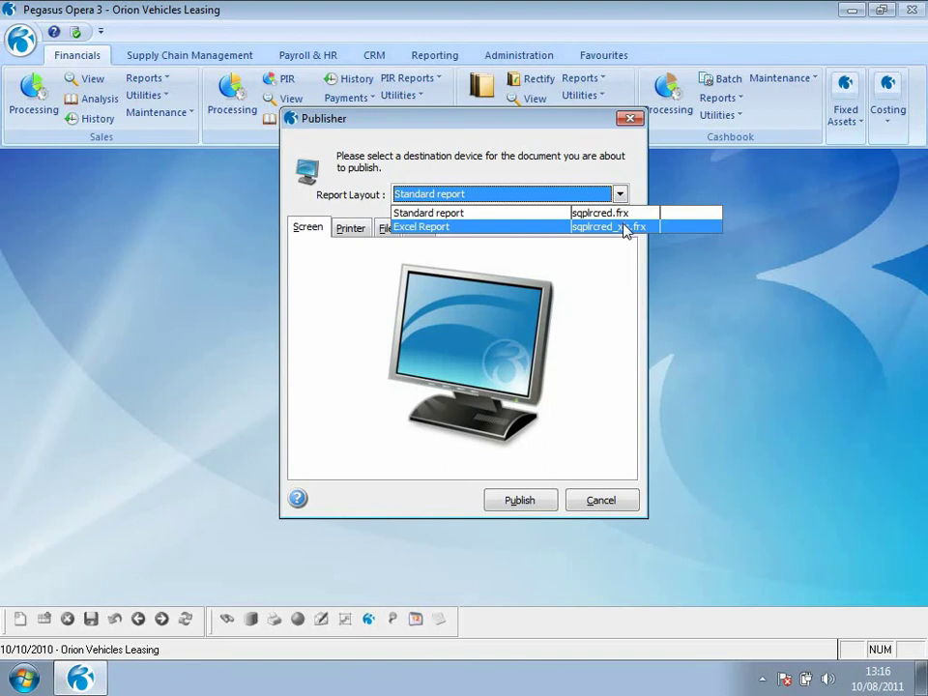
{"action": "left_click", "coordinate": [626, 228]}
{"action": "type", "text": "CRED"}
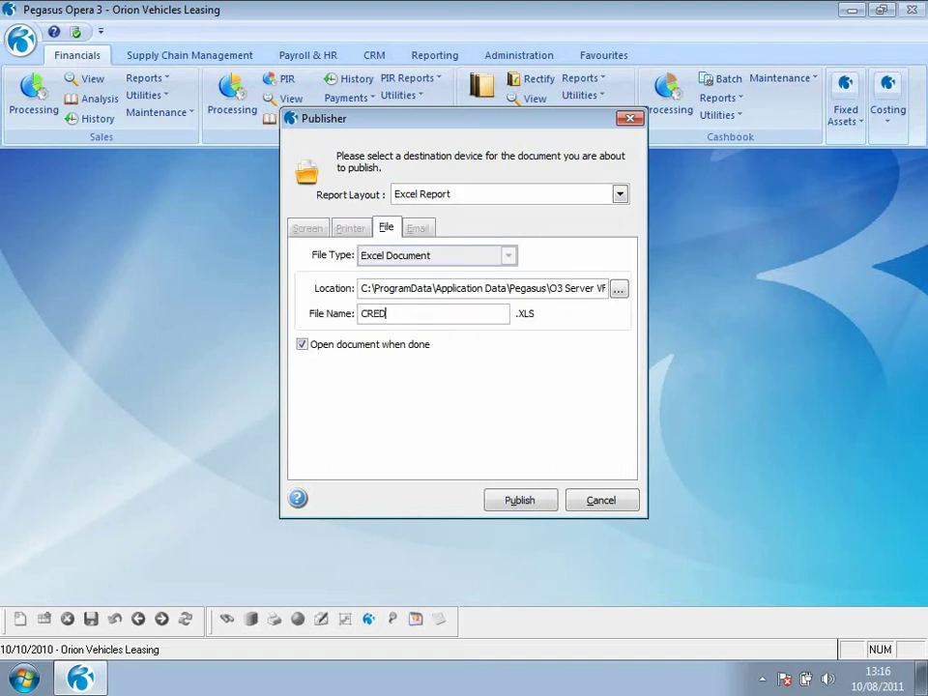
{"action": "type", "text": "JULY01"}
{"action": "left_click", "coordinate": [492, 500]}
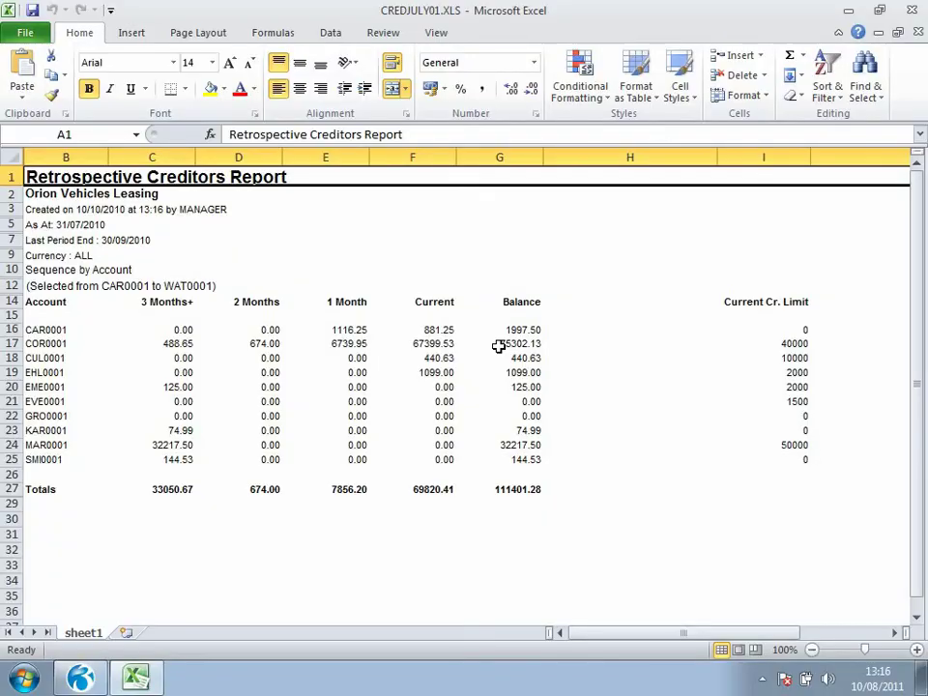